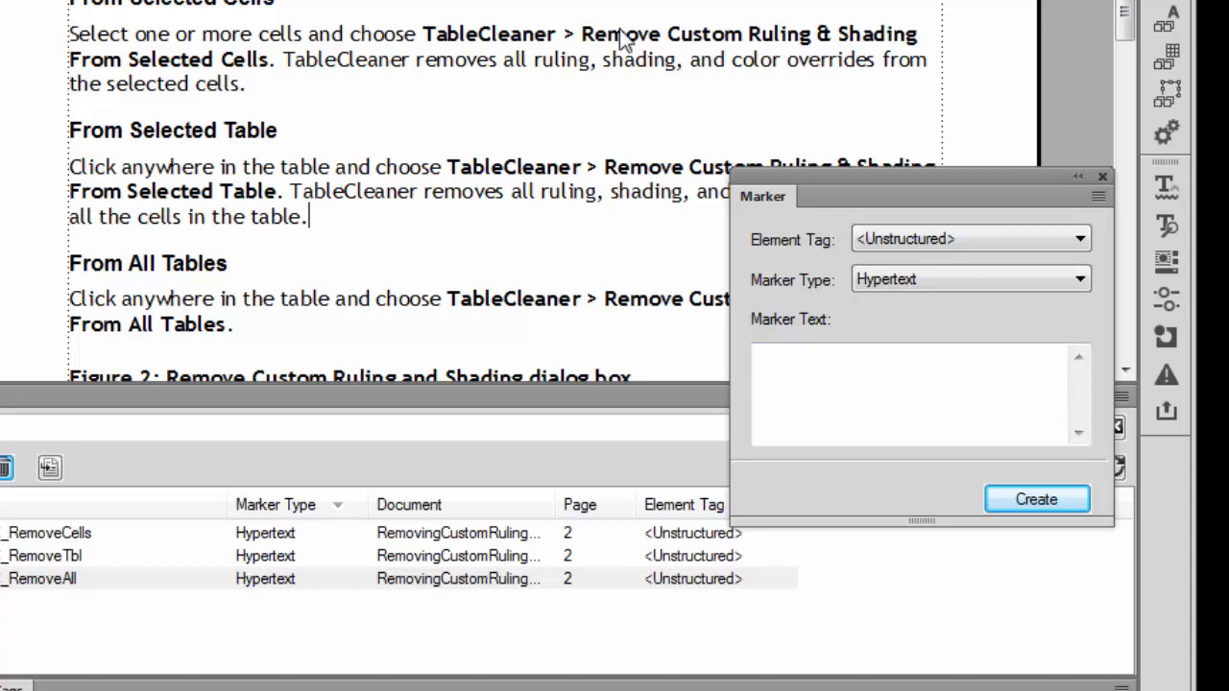
Create an Index marker from the phrase "Remove Custom Ruling & Shading From Selected Cells" in the From Selected Cells paragraph.
left_click_drag(612, 38, 267, 61)
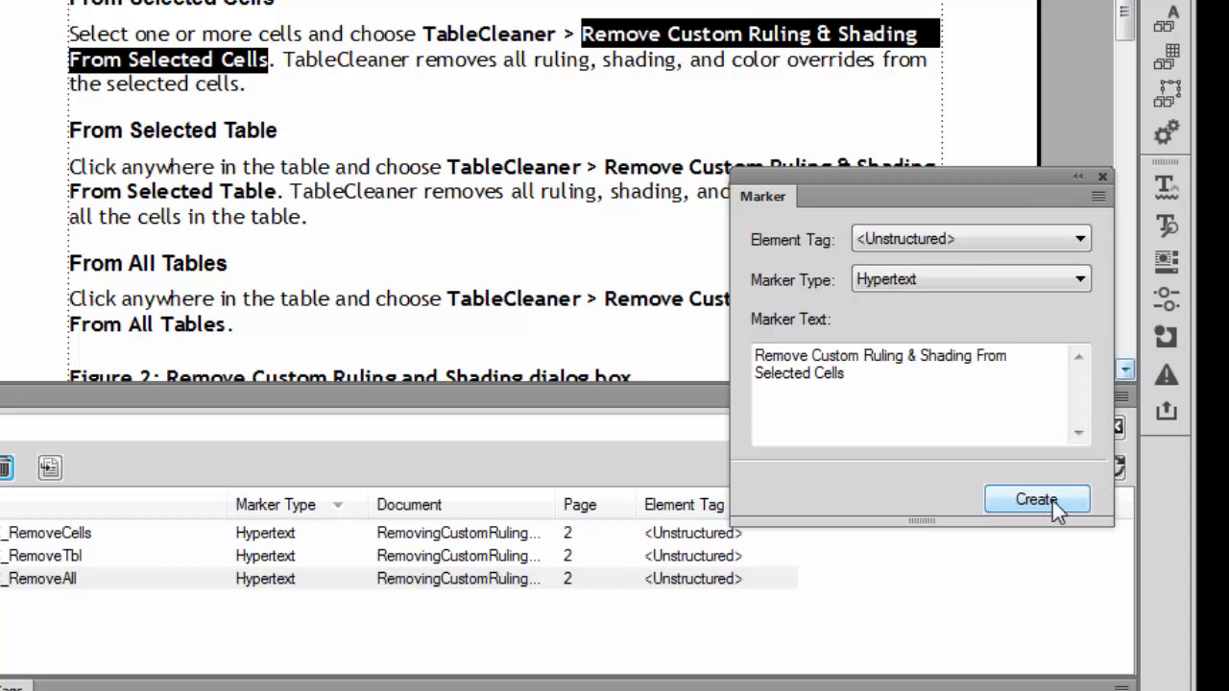
left_click(967, 279)
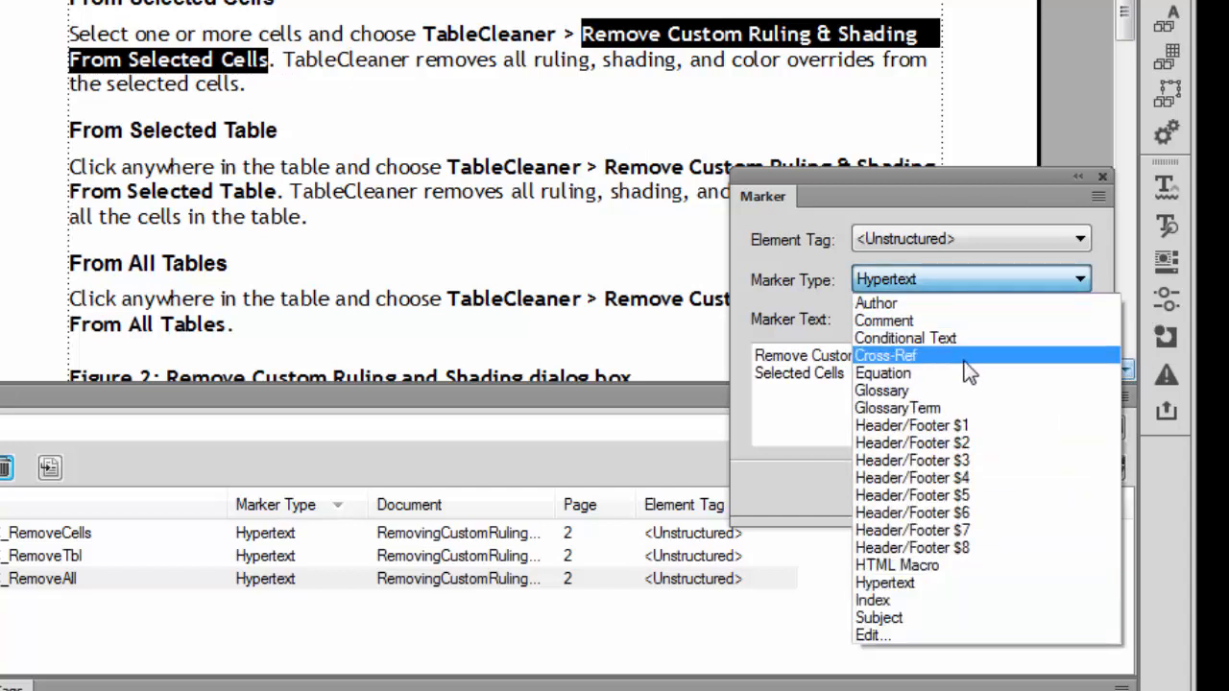
left_click(910, 601)
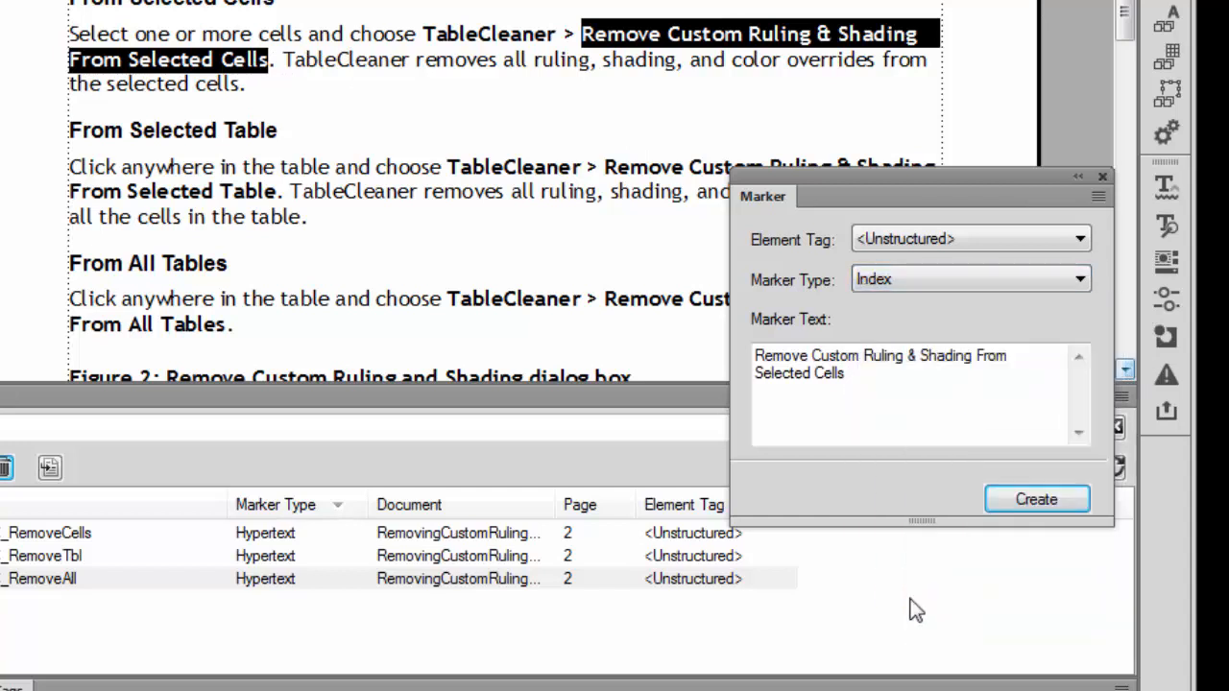
left_click(1025, 500)
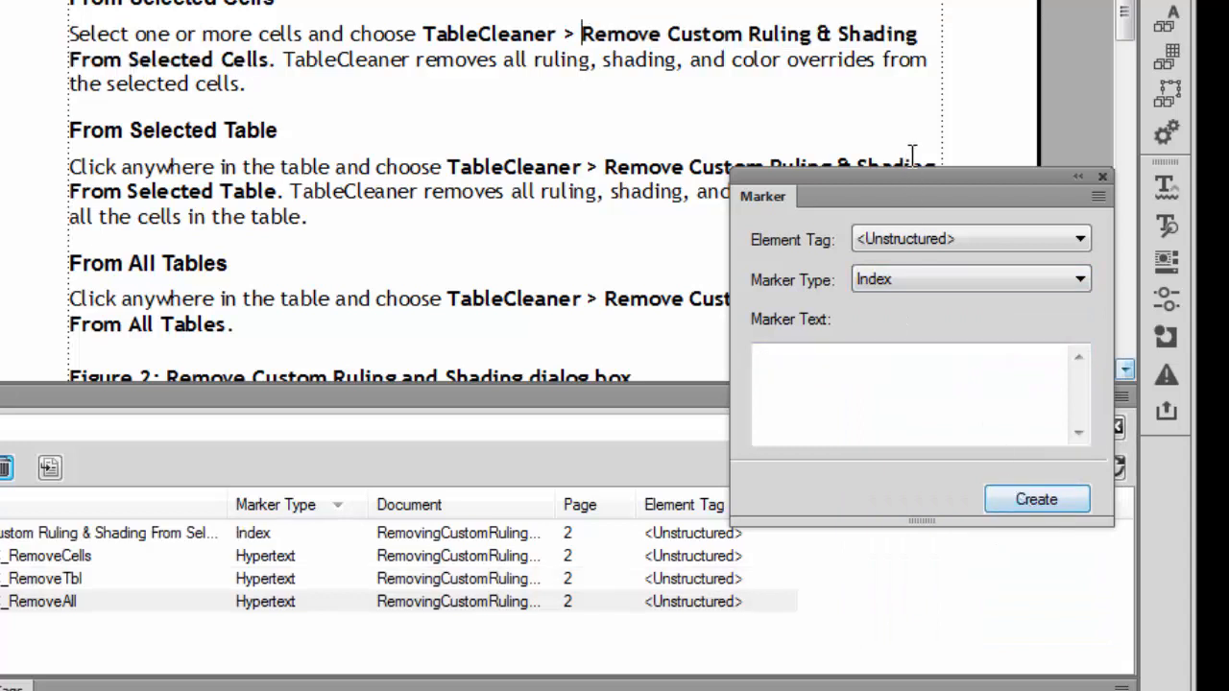
Create an Index marker from the phrase "Remove Custom Ruling & Shading From Selected Table" in the From Selected Table paragraph.
left_click_drag(898, 201, 791, 379)
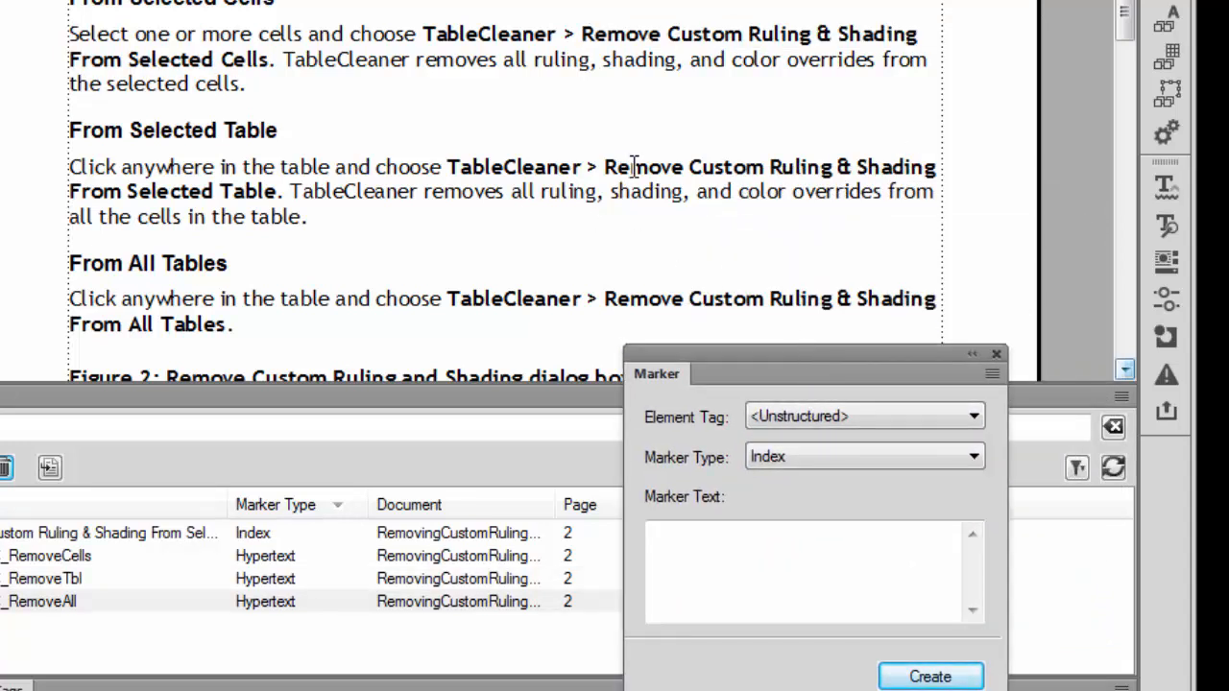
mouse_move(629, 169)
left_mouse_down()
mouse_move(493, 198)
mouse_move(241, 210)
left_mouse_up()
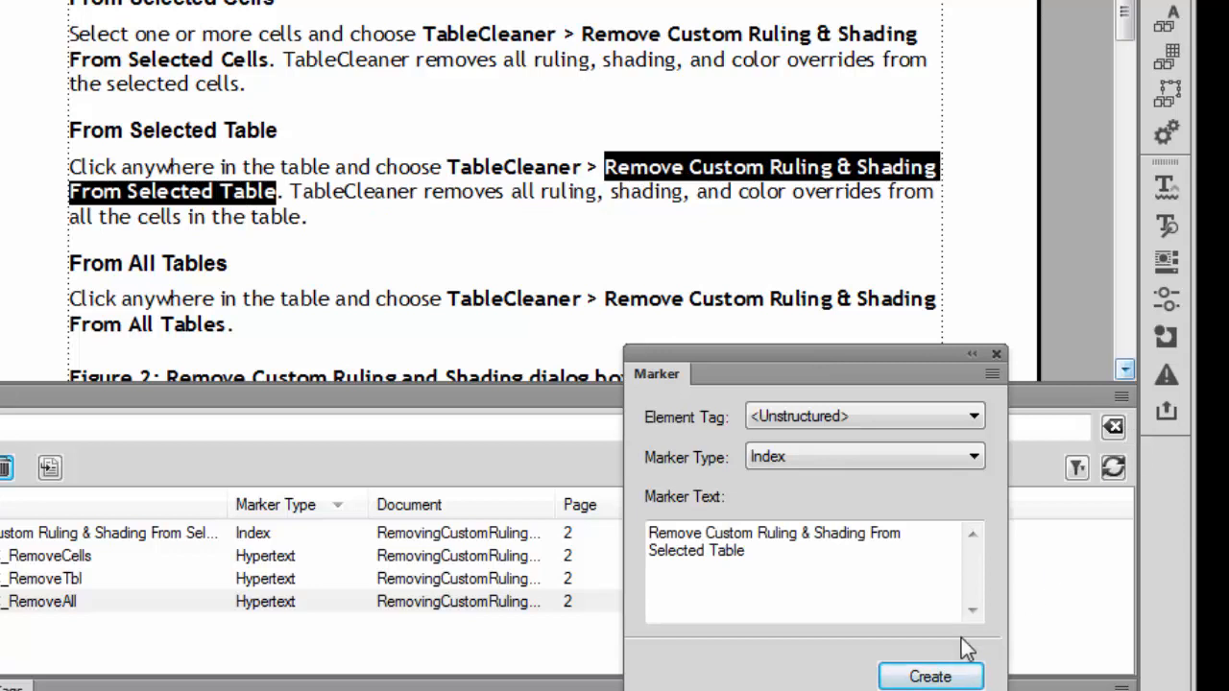
left_click(955, 679)
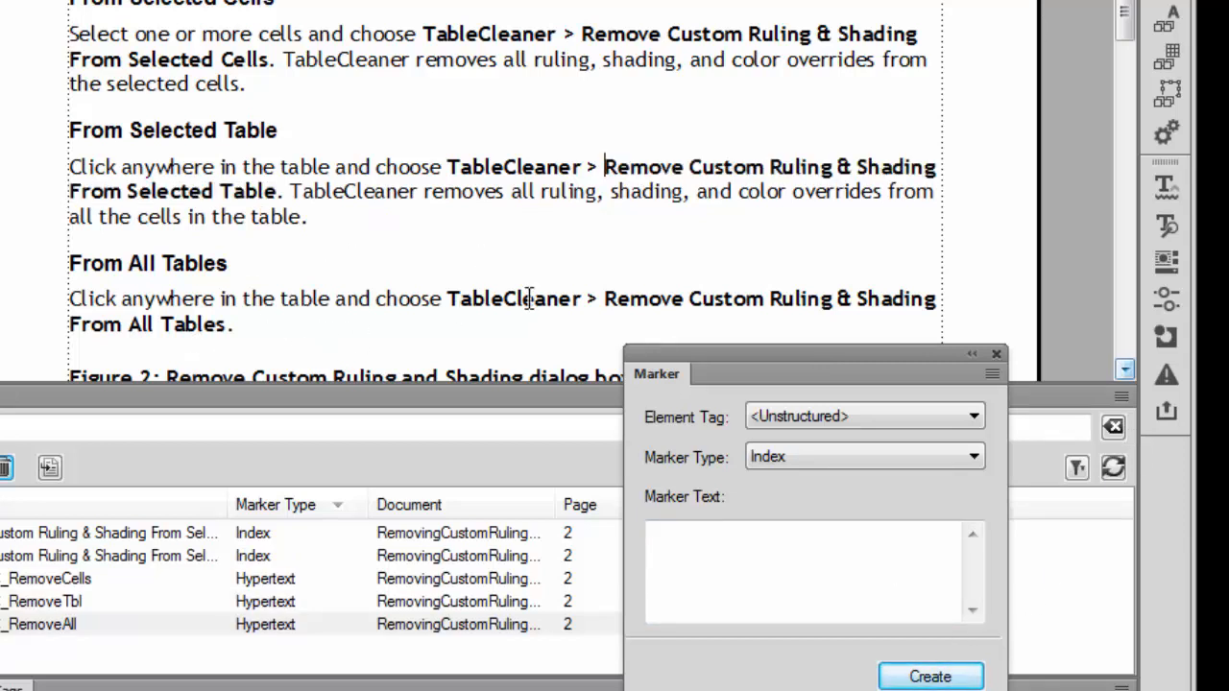
Create an Index marker from the phrase "Remove Custom Ruling & Shading From All Tables" in the From All Tables paragraph.
double_click(619, 299)
left_click_drag(623, 301, 232, 327)
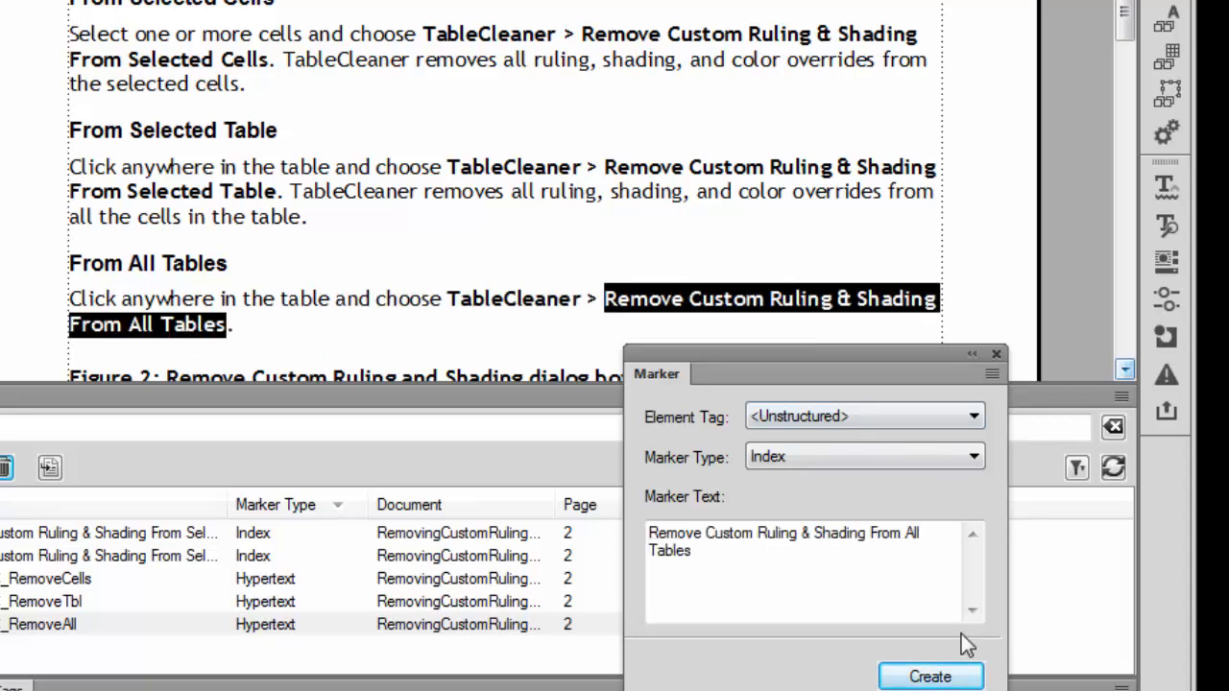
left_click(927, 676)
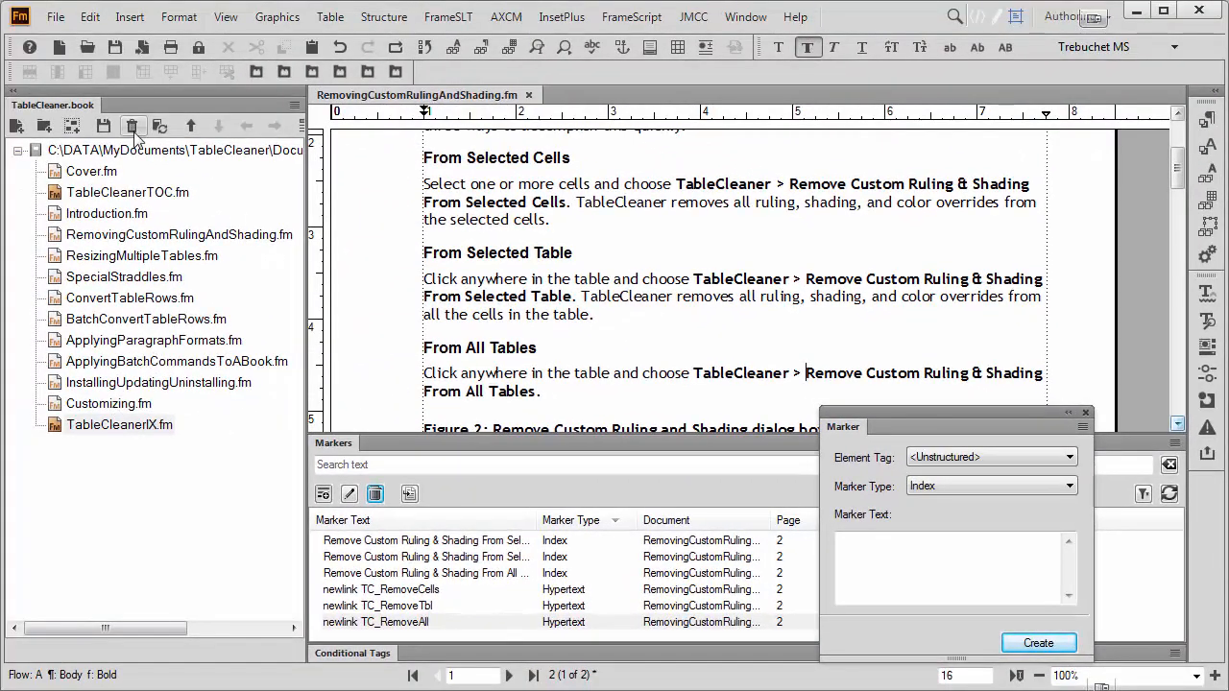
Update the book, generating the TableCleanerIX.fm index and leaving TableCleanerTOC.fm out.
left_click(159, 126)
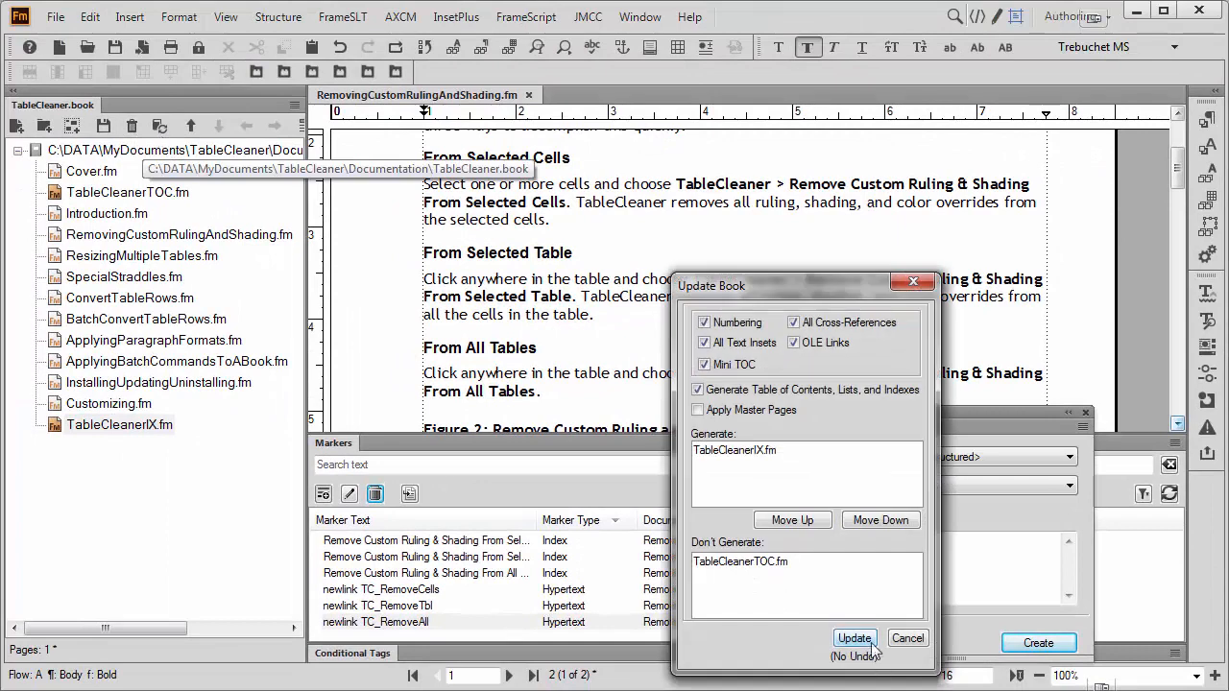
left_click(853, 638)
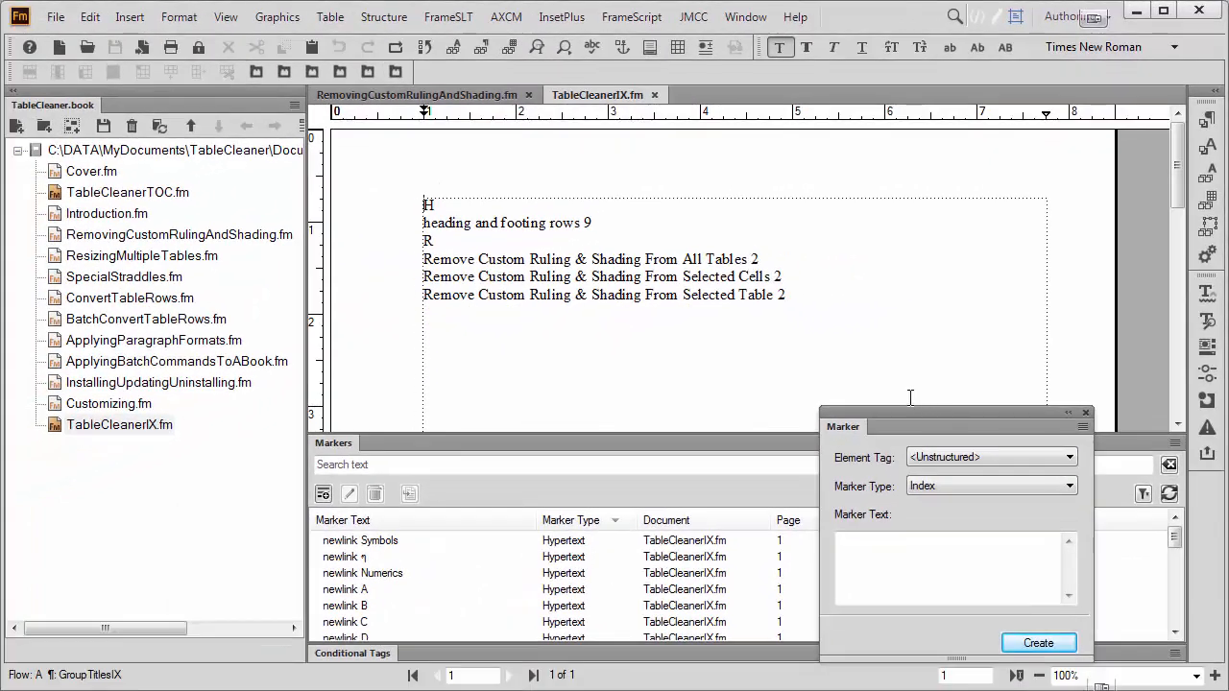
In RemovingCustomRulingAndShading.fm, change the Selected Cells index marker text to "Remove Custom Ruling & Shading:From Selected Cells" and save it.
left_click(455, 93)
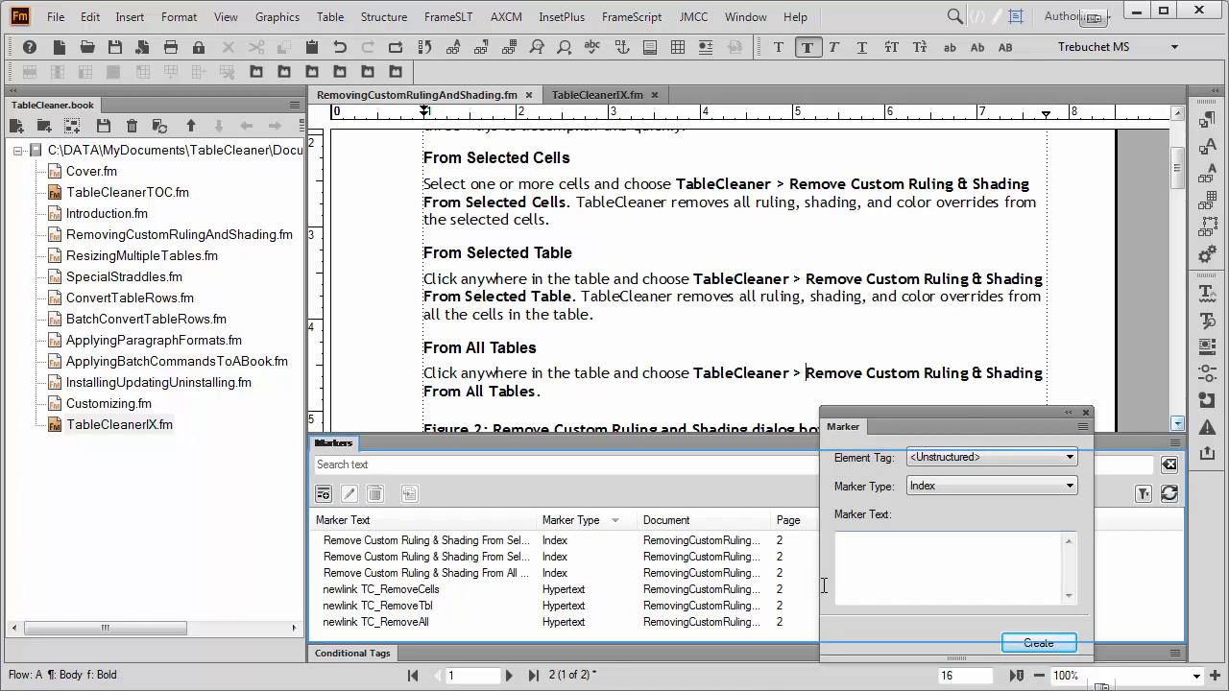
left_click(461, 543)
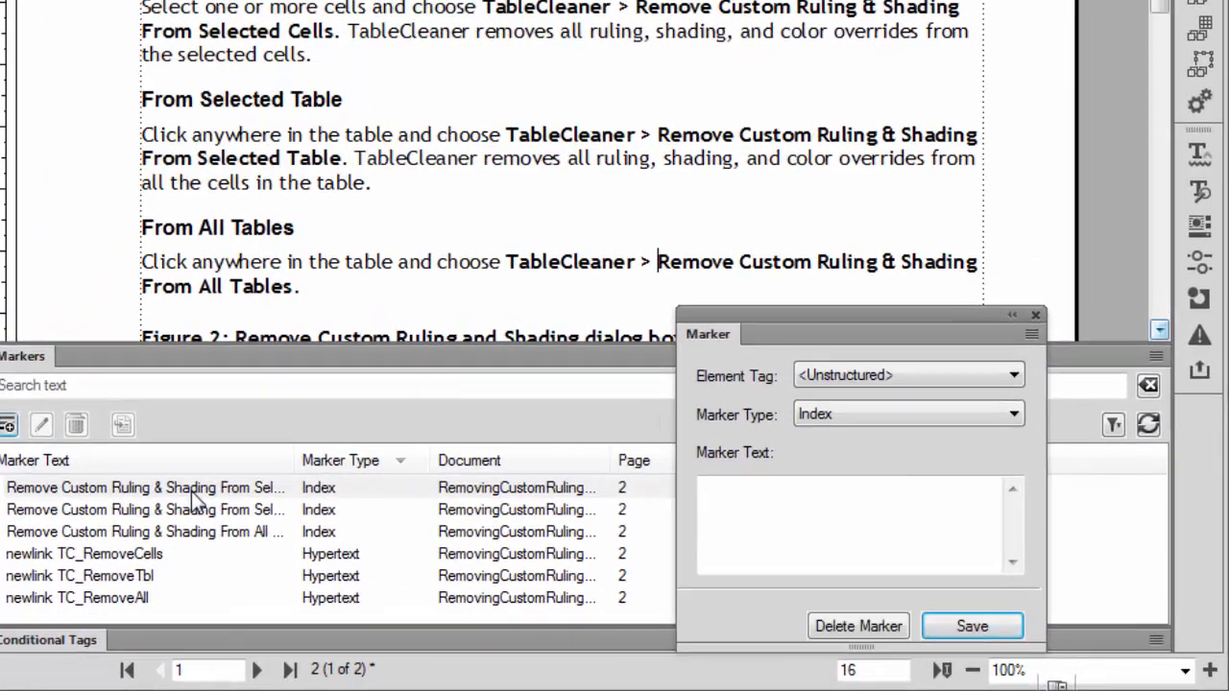
left_click(192, 493)
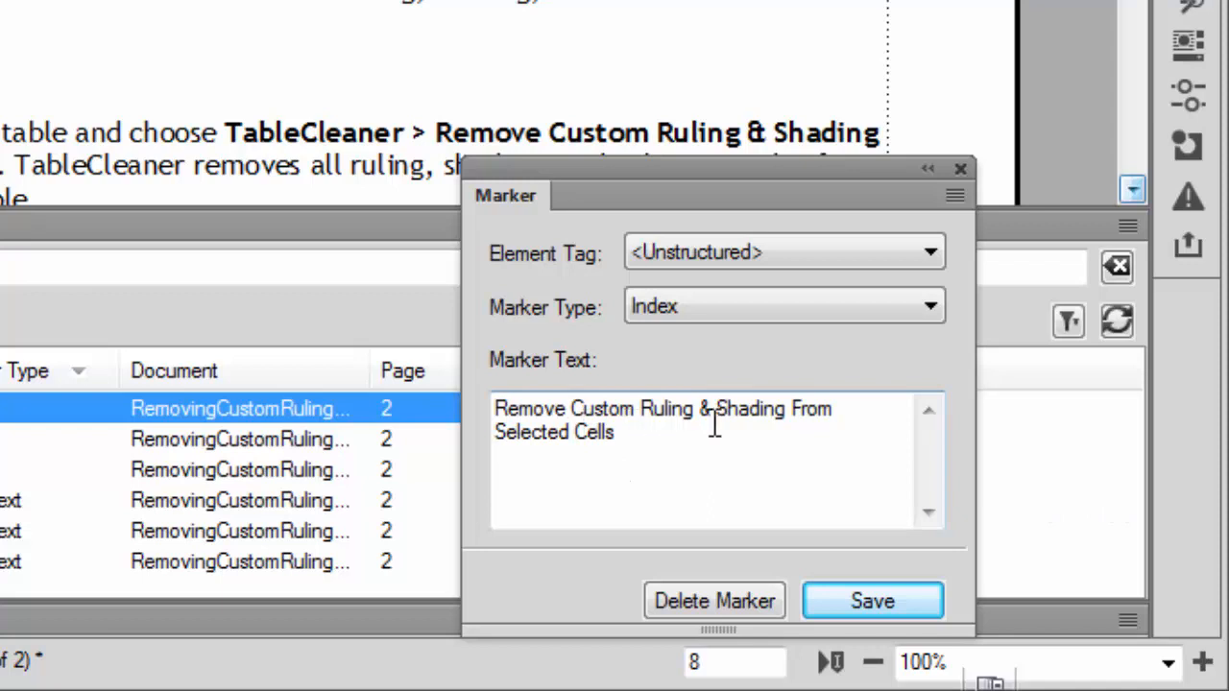
left_click(791, 412)
key("Delete")
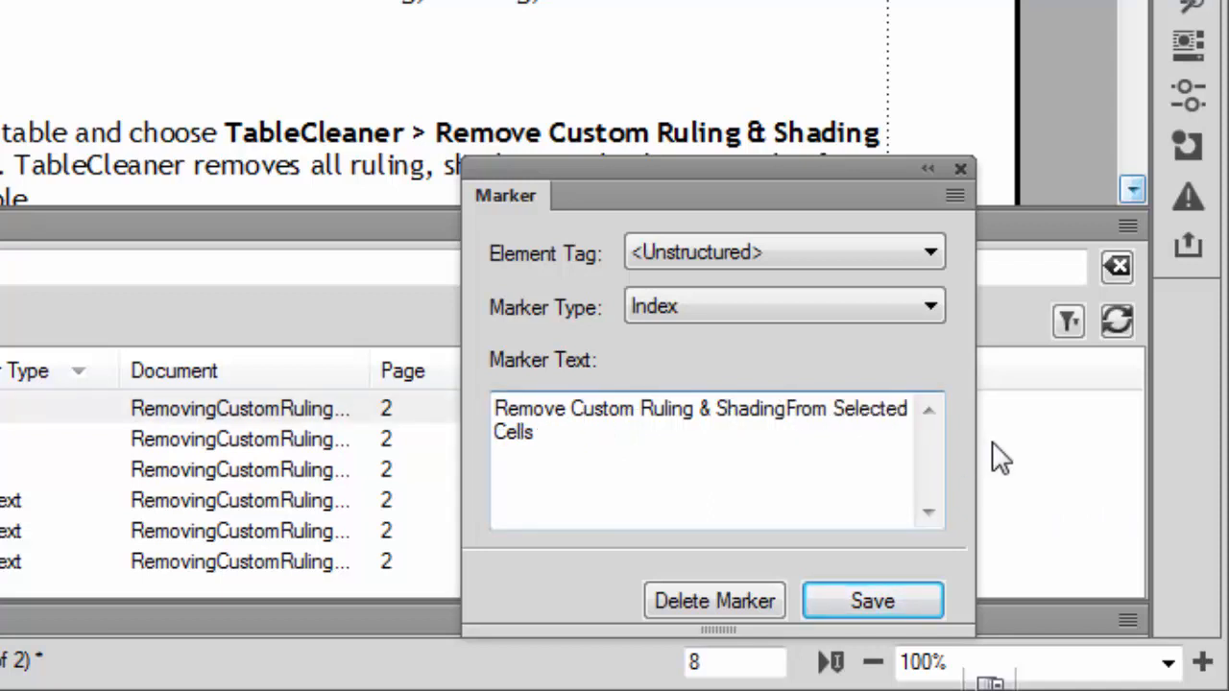
type(":")
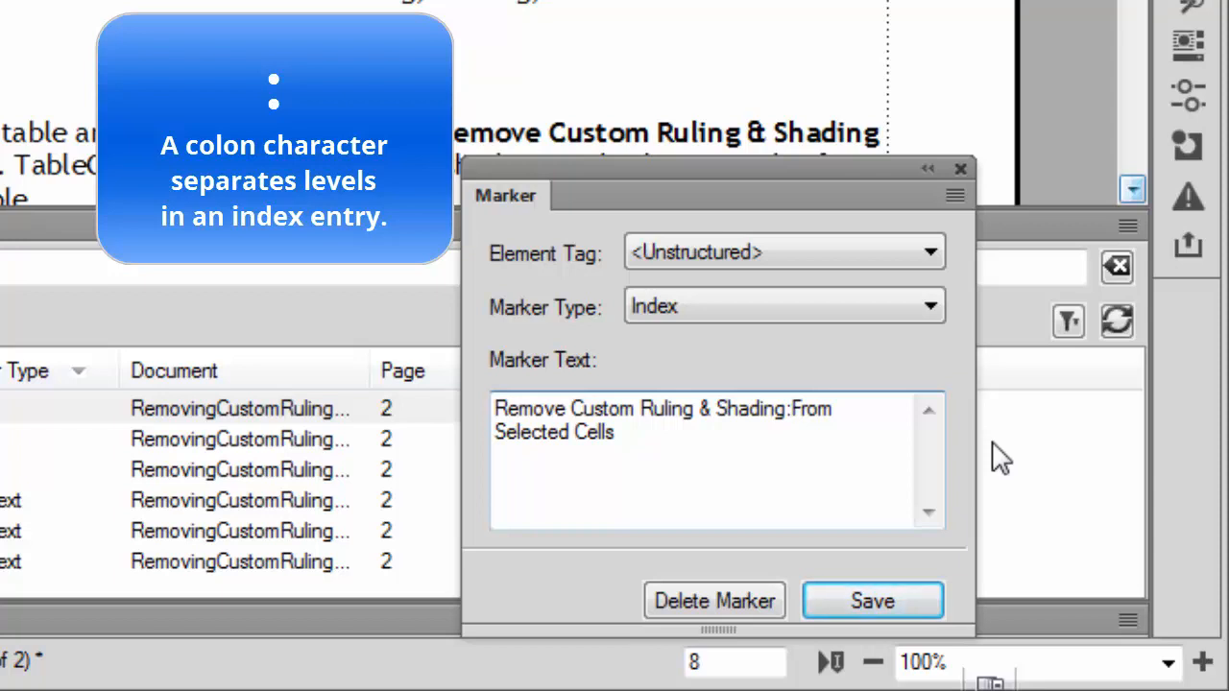
left_click(870, 601)
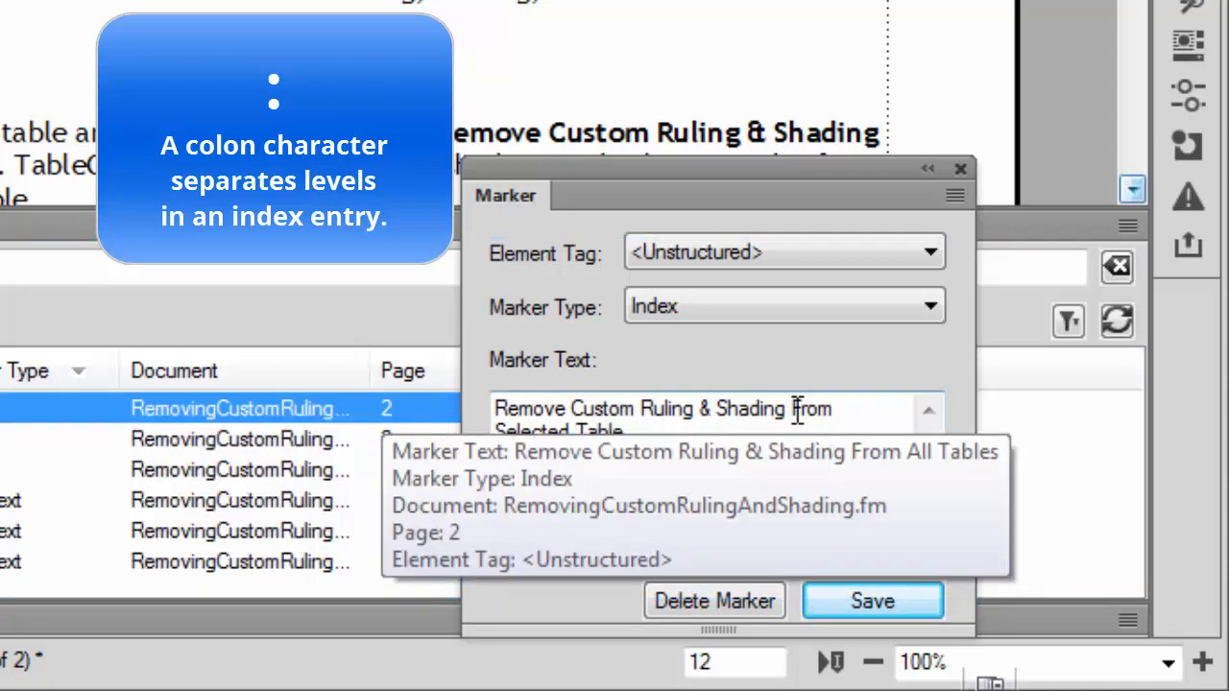
Change the Selected Table index marker text to "Remove Custom Ruling & Shading:From Selected Table" and save it.
left_click(792, 409)
key("BackSpace")
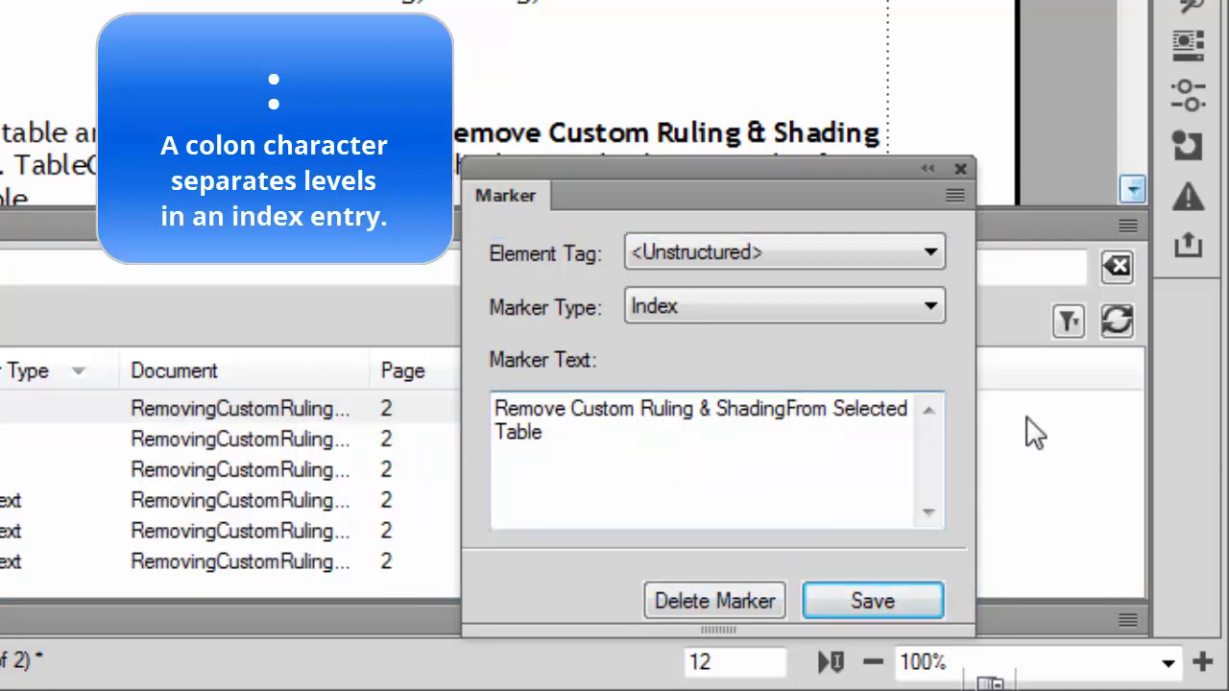
type(":")
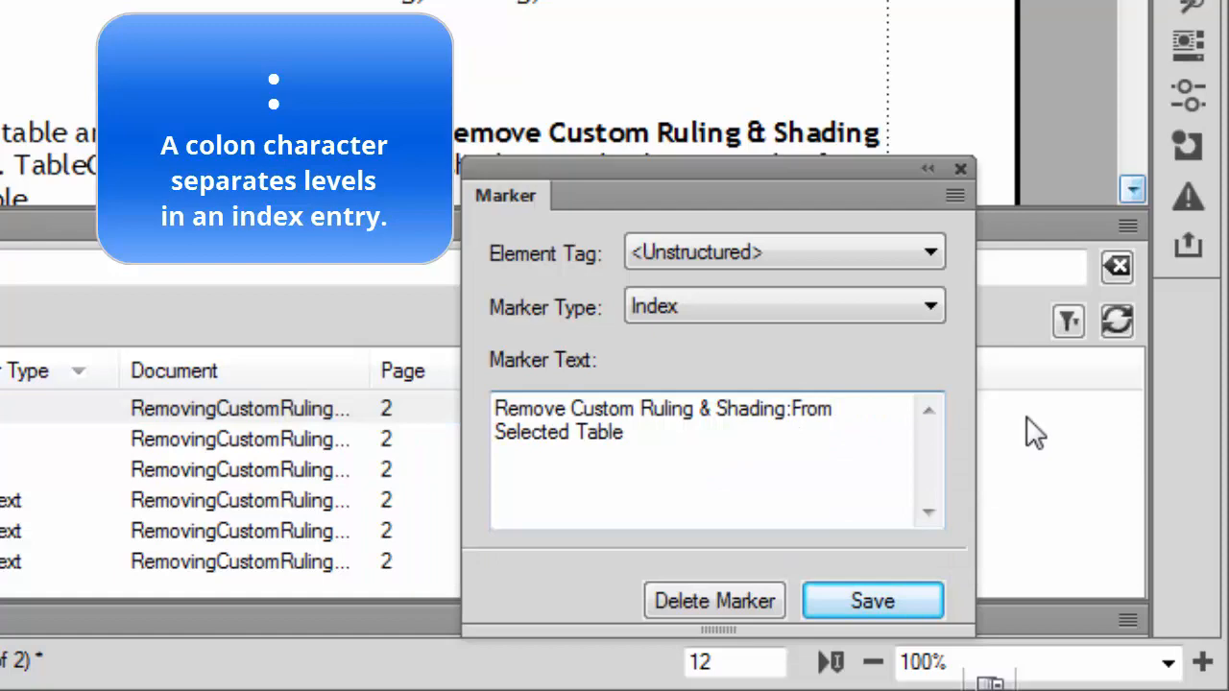
left_click(917, 604)
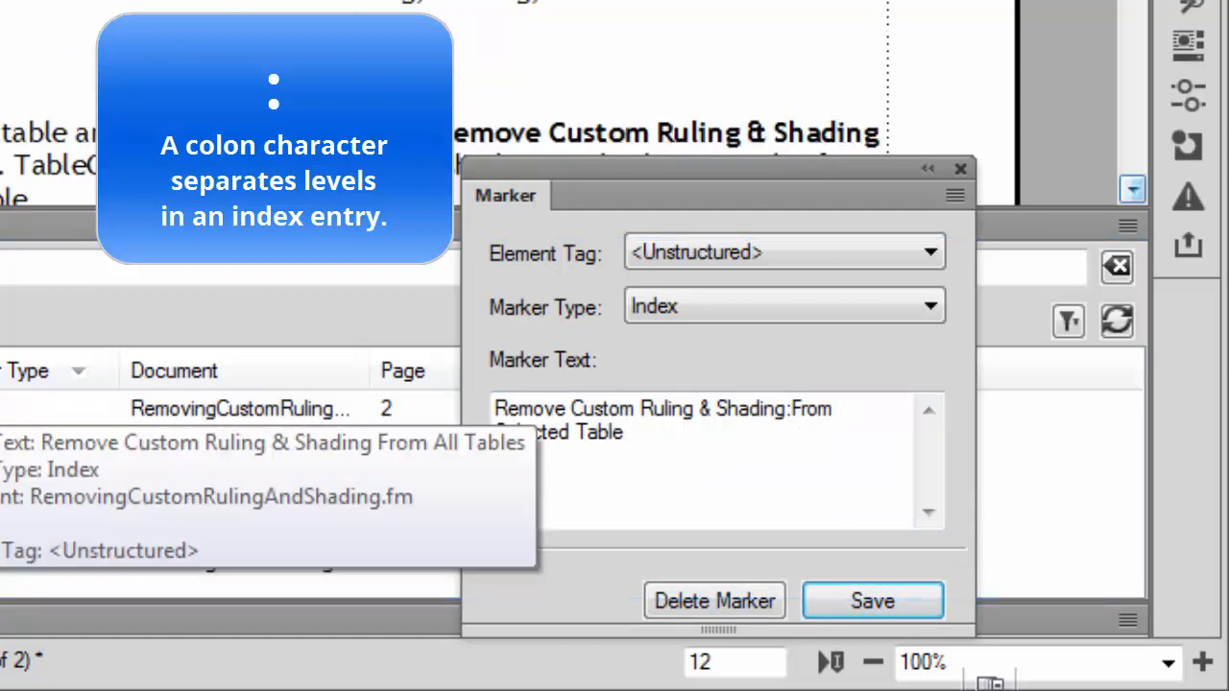
Change the All Tables index marker text to "Remove Custom Ruling & Shading From:All Tables" and save it.
double_click(3, 409)
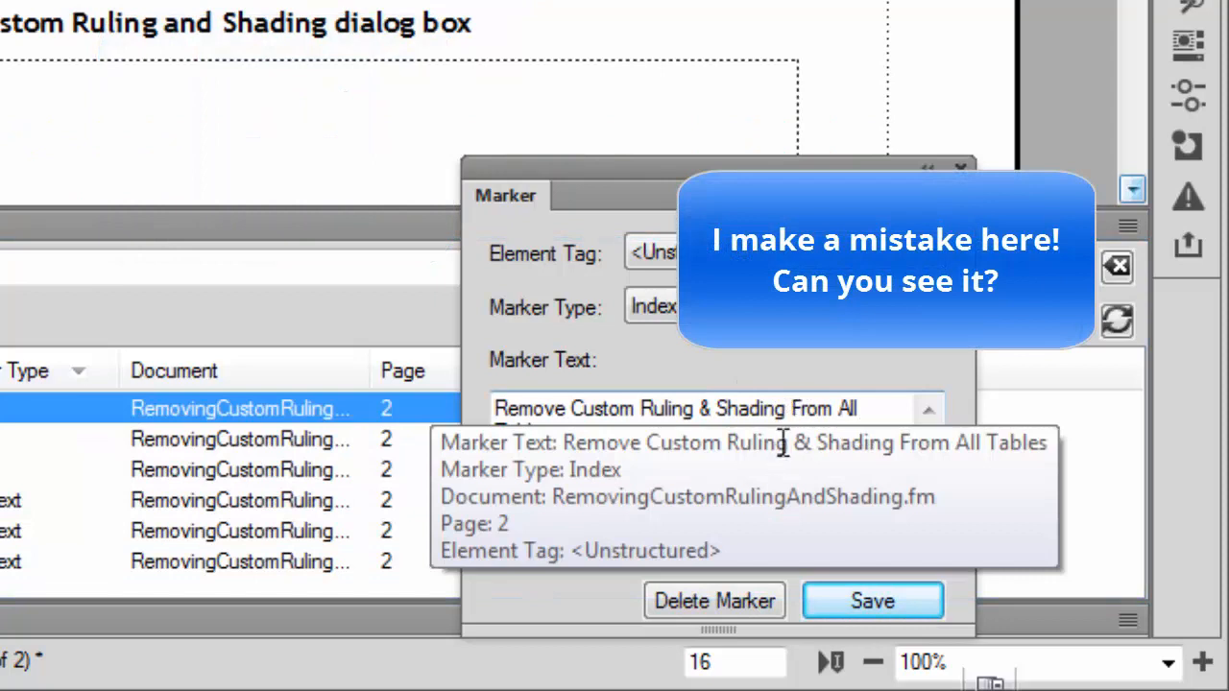
left_click(843, 408)
key("BackSpace")
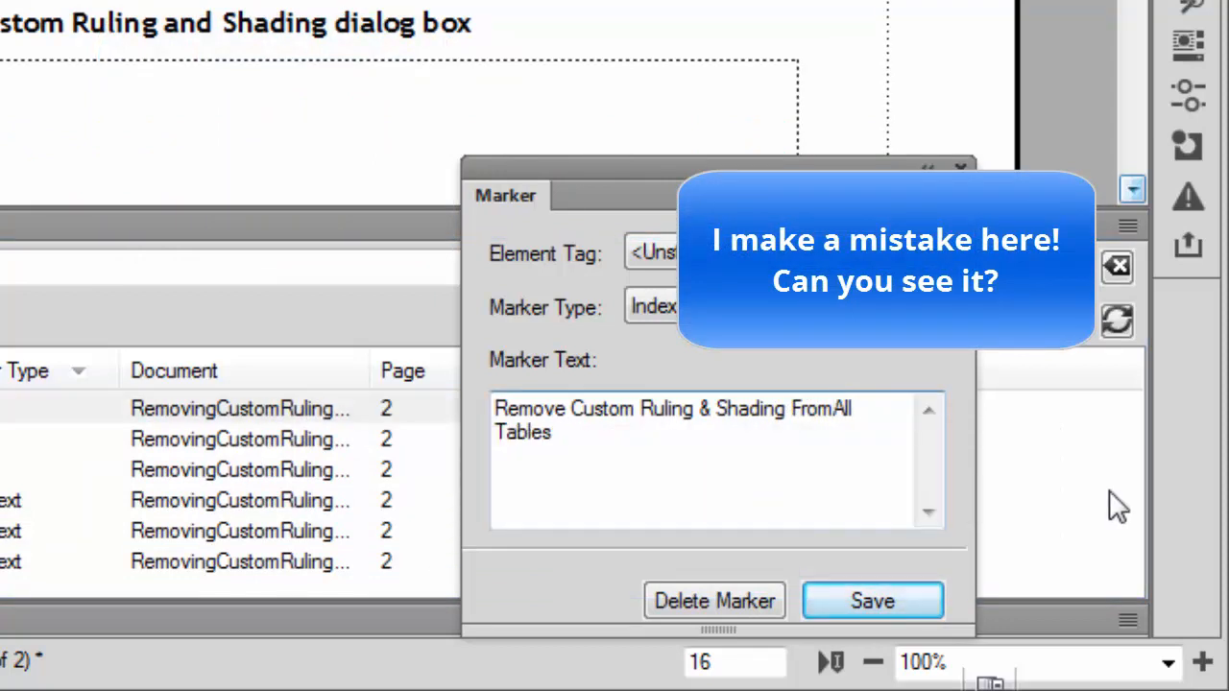
type(":")
left_click(907, 609)
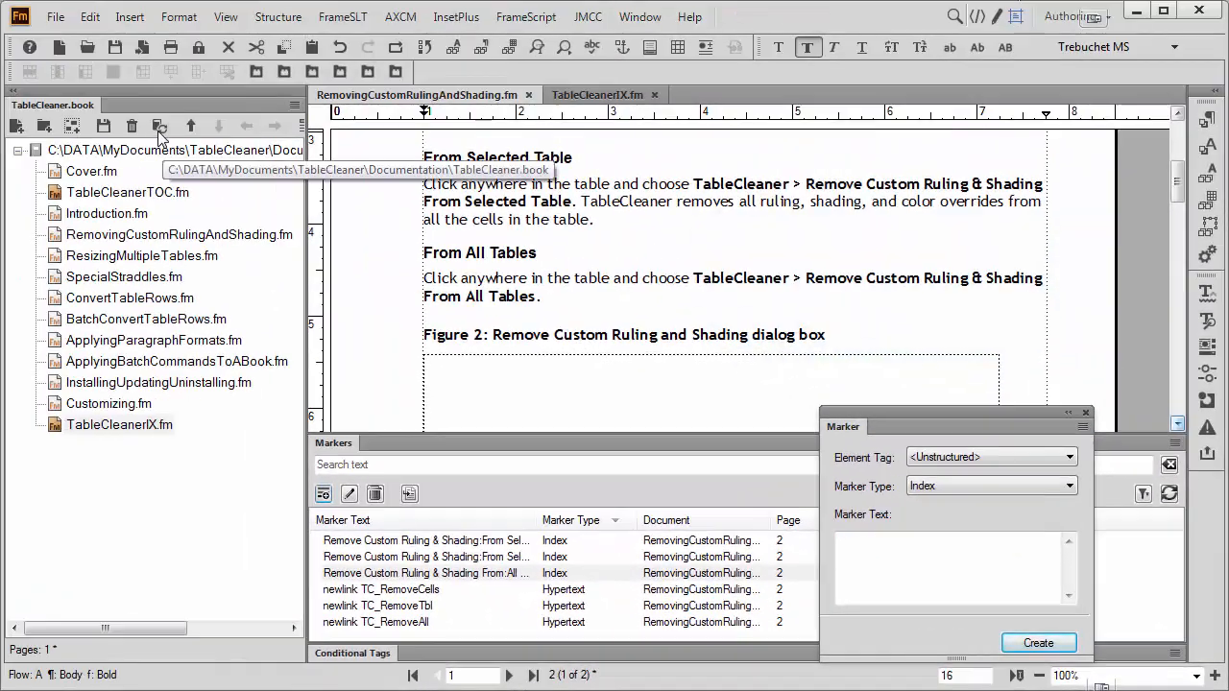
Update the book again so TableCleanerIX.fm is regenerated from the edited two-level index markers.
left_click(65, 77)
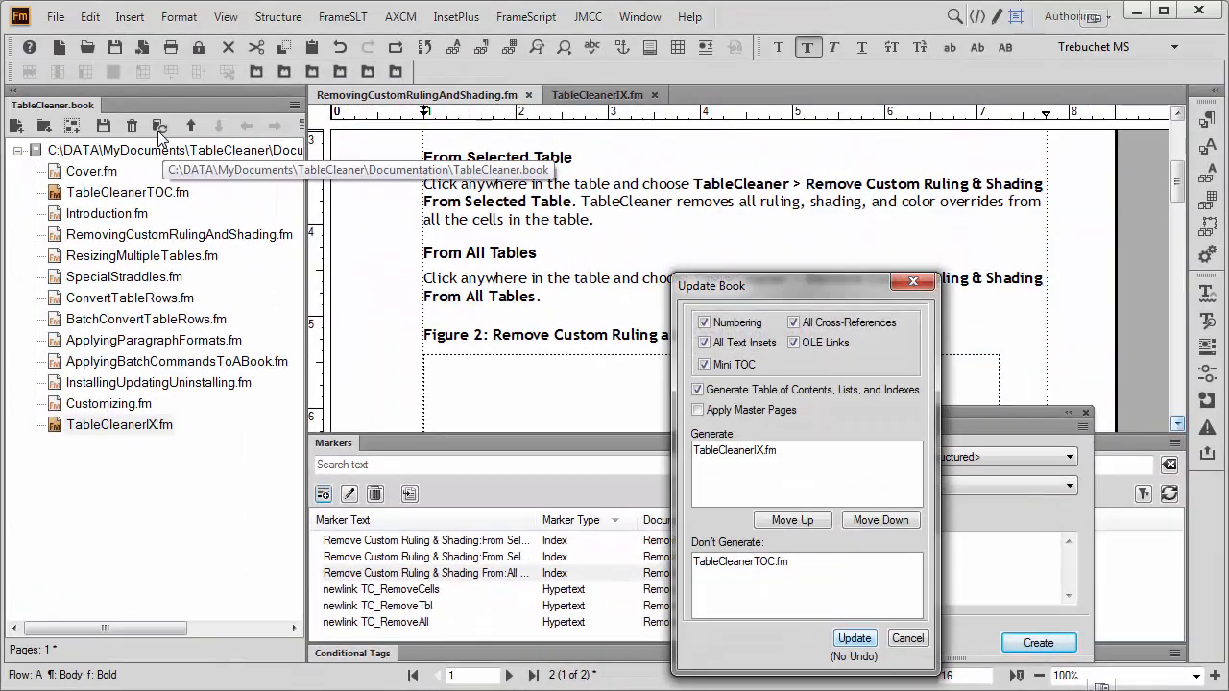
left_click(822, 636)
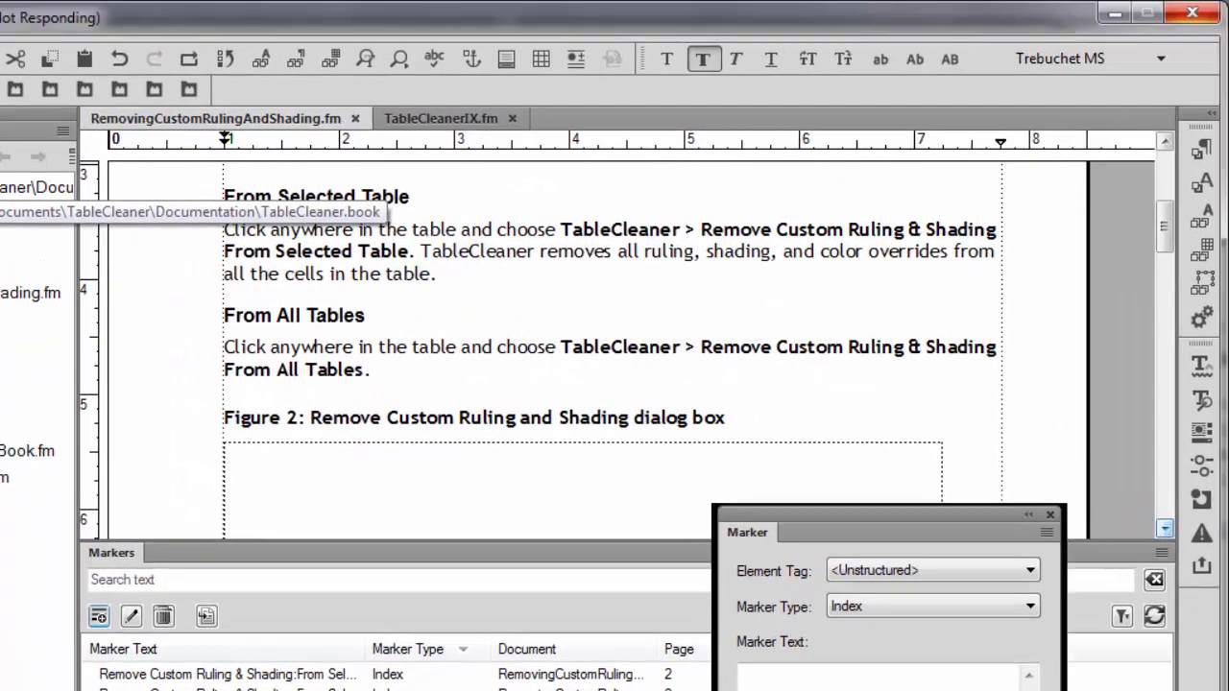
Examine the regenerated index in TableCleanerIX.fm, checking the Remove Custom Ruling & Shading heading and its From Selected Cells subentry.
left_click(425, 130)
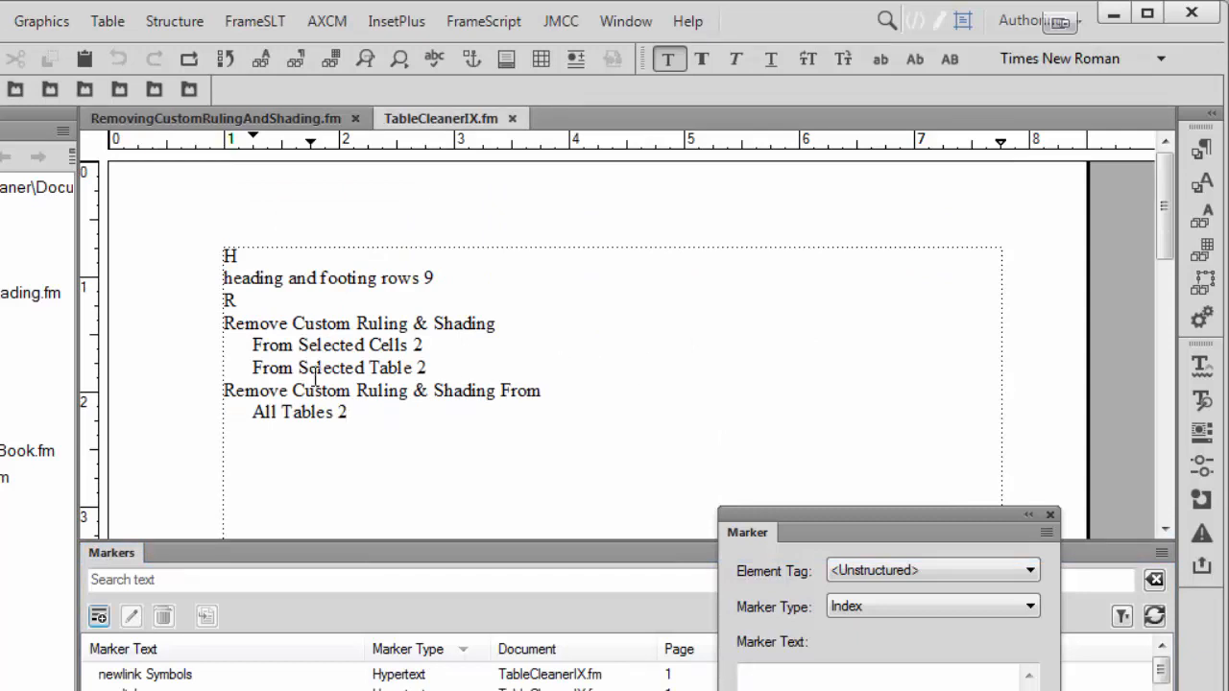
double_click(260, 326)
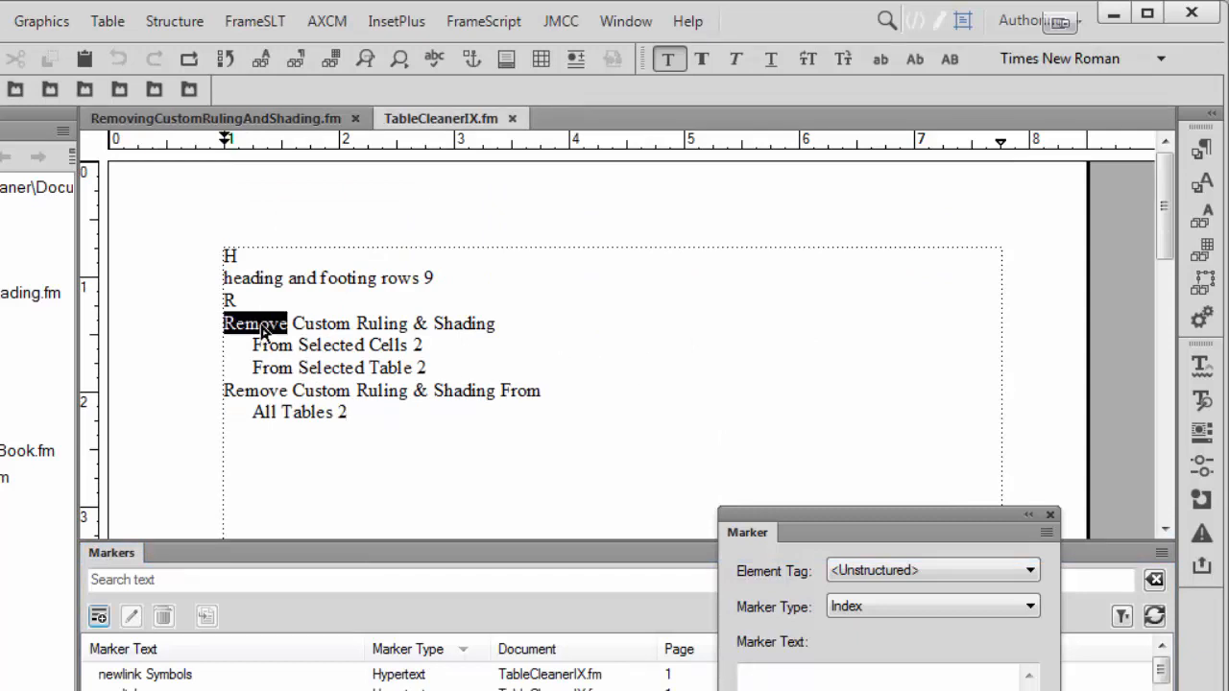
left_click_drag(261, 327, 455, 336)
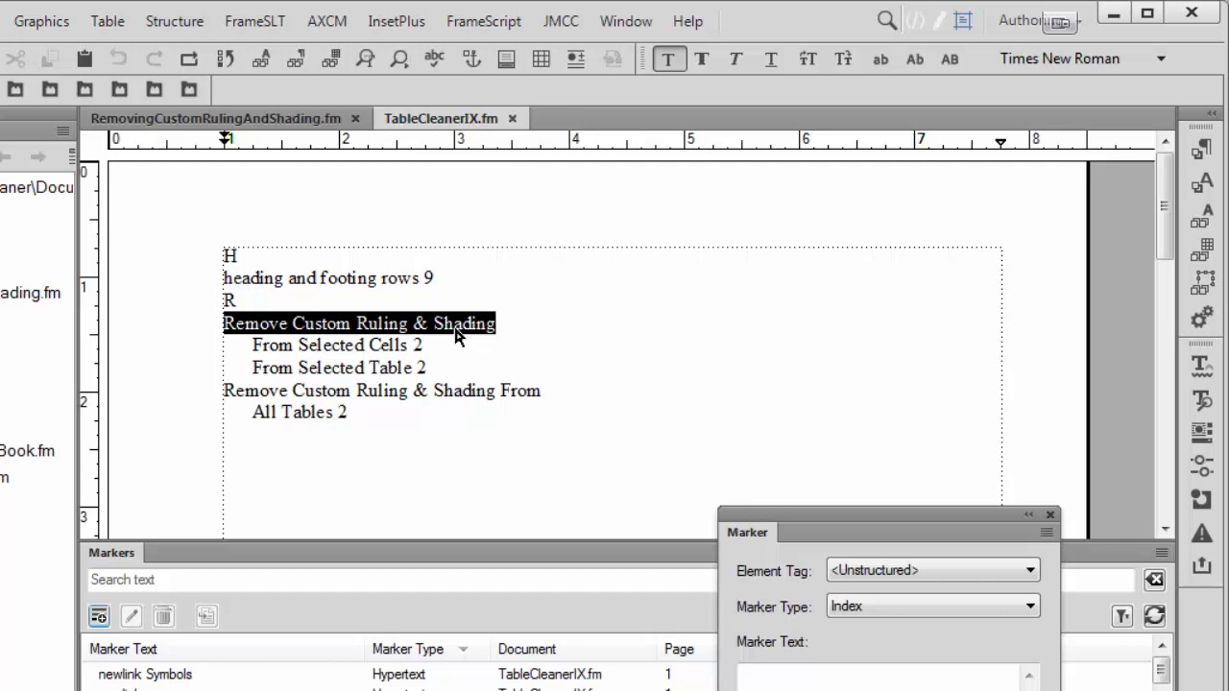
left_click(279, 345)
double_click(279, 345)
left_click_drag(279, 345, 405, 346)
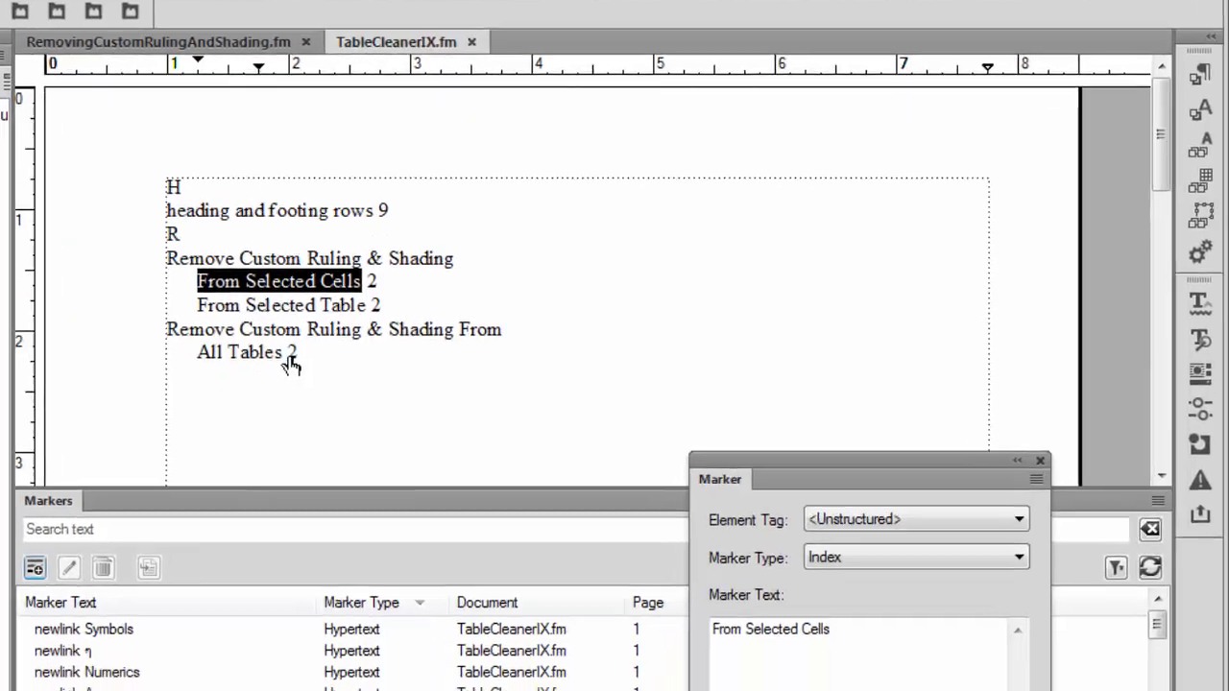
Follow the All Tables index entry to its source marker, correct the text to "Remove Custom Ruling & Shading:From All Tables", and save it.
left_click(291, 355)
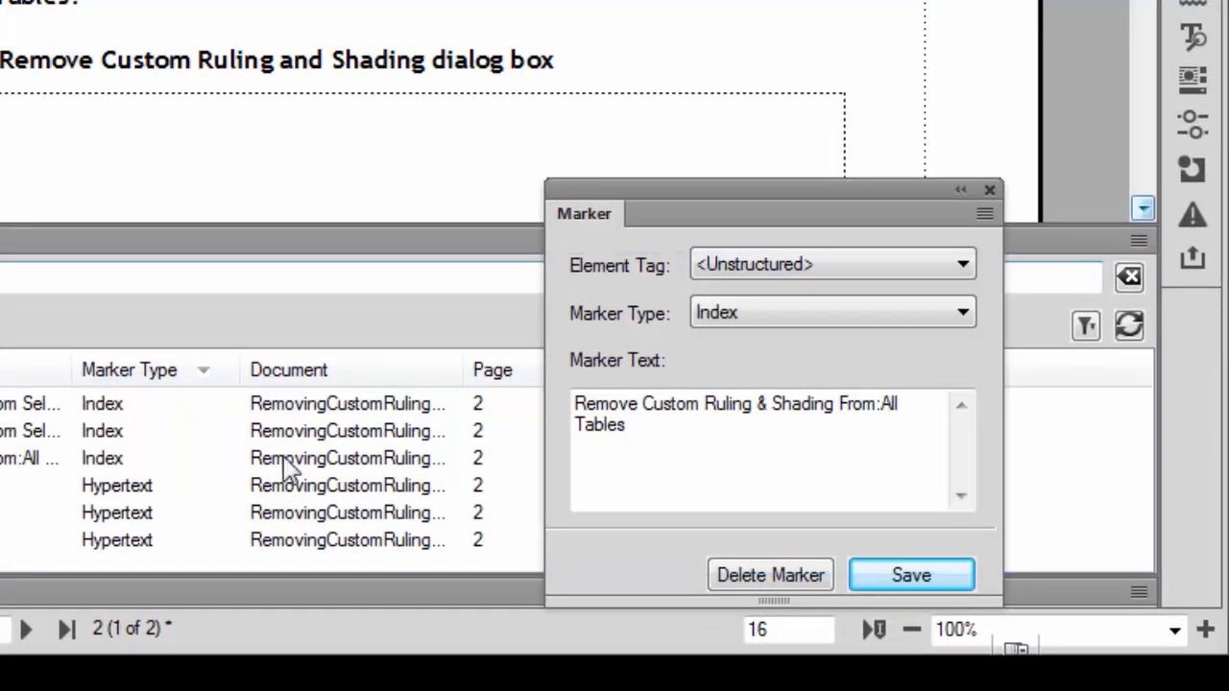
left_click(887, 404)
key("BackSpace")
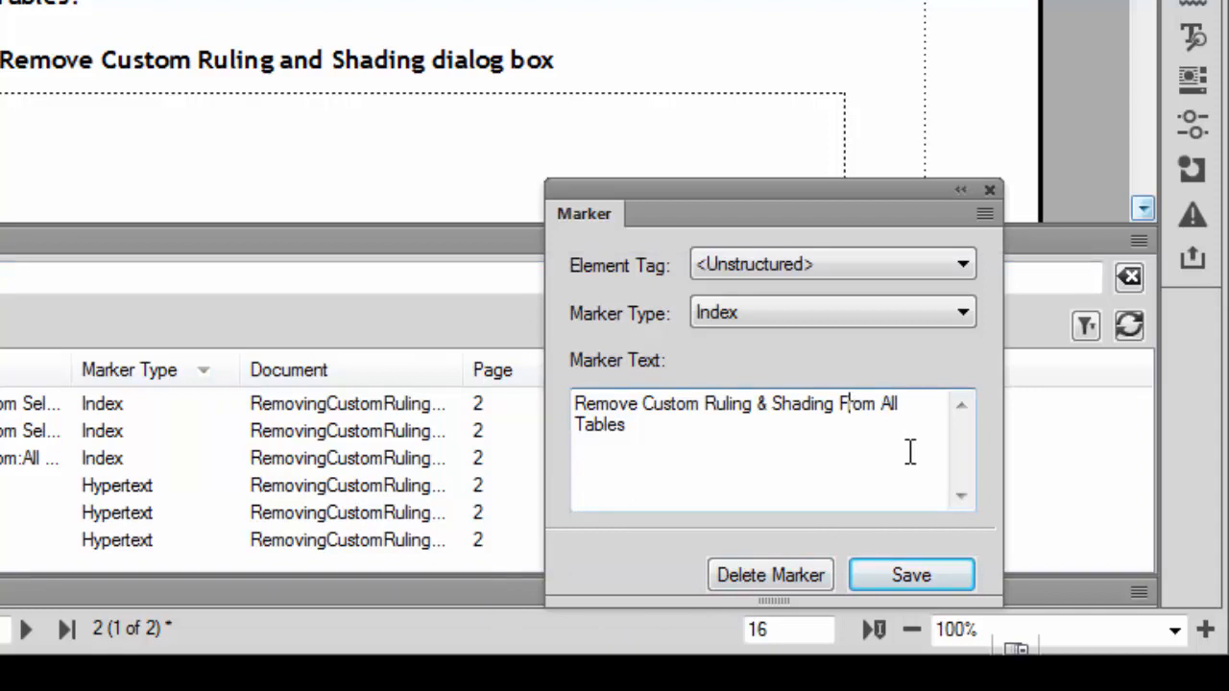
key("Left")
key("BackSpace")
type(":")
left_click(946, 581)
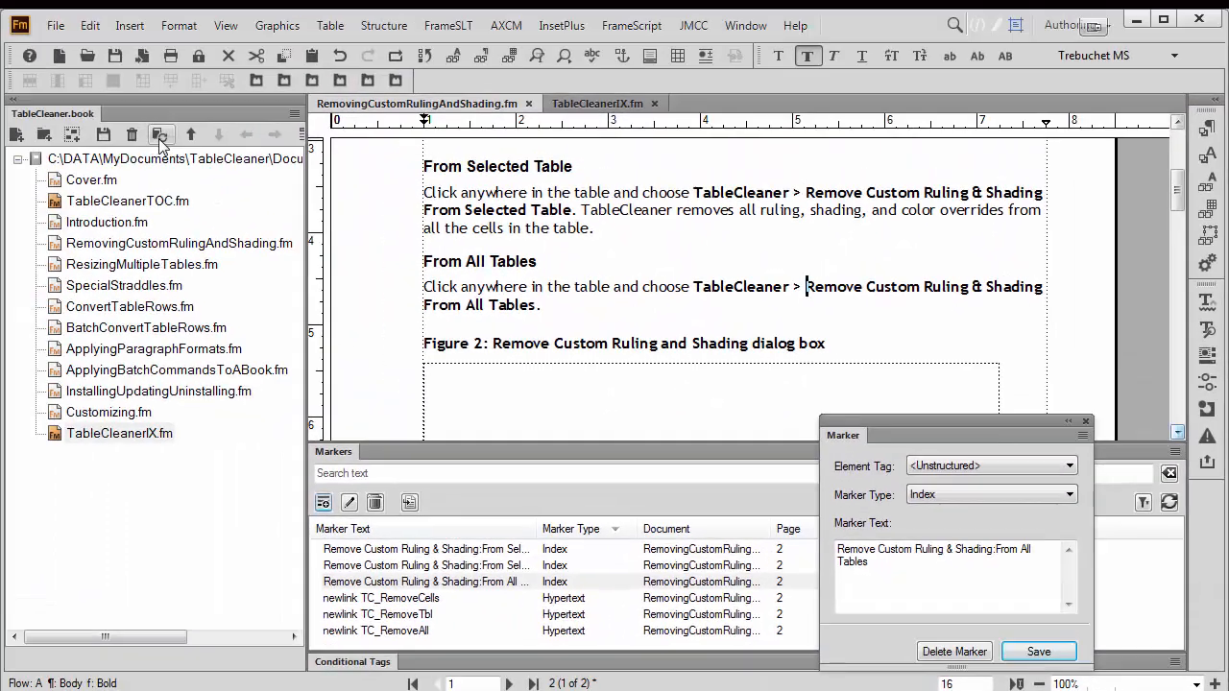
Update the book to regenerate the index with the corrected All Tables marker.
left_click(160, 135)
left_click(852, 647)
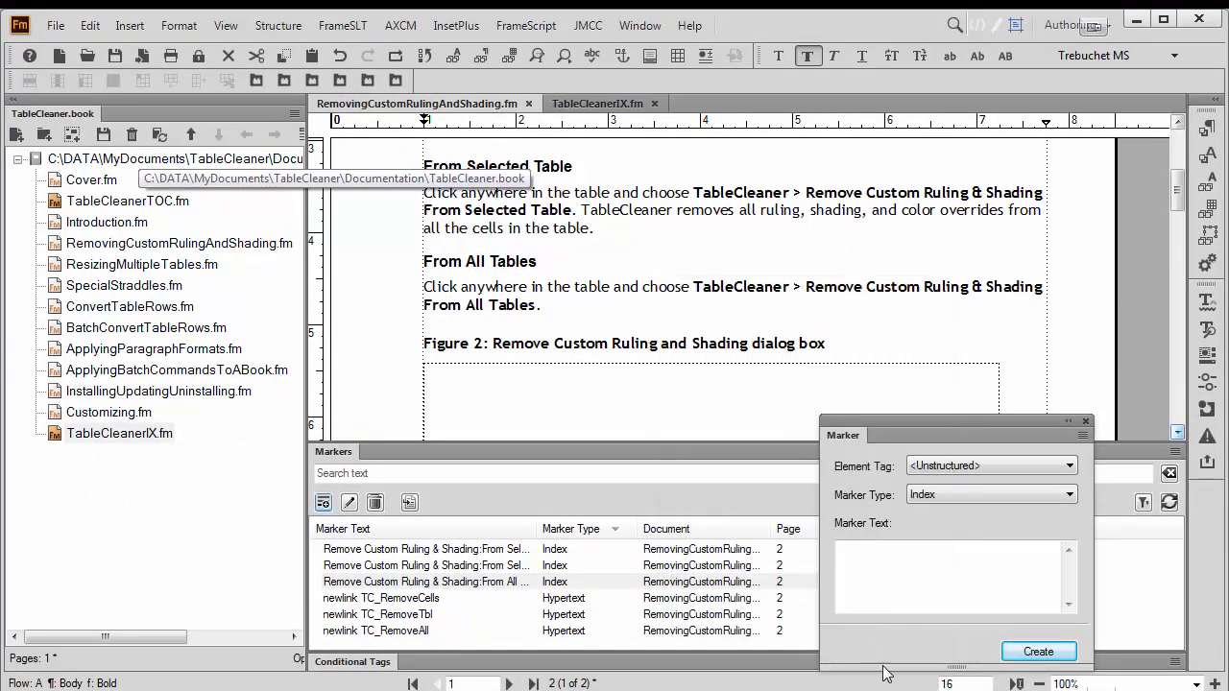